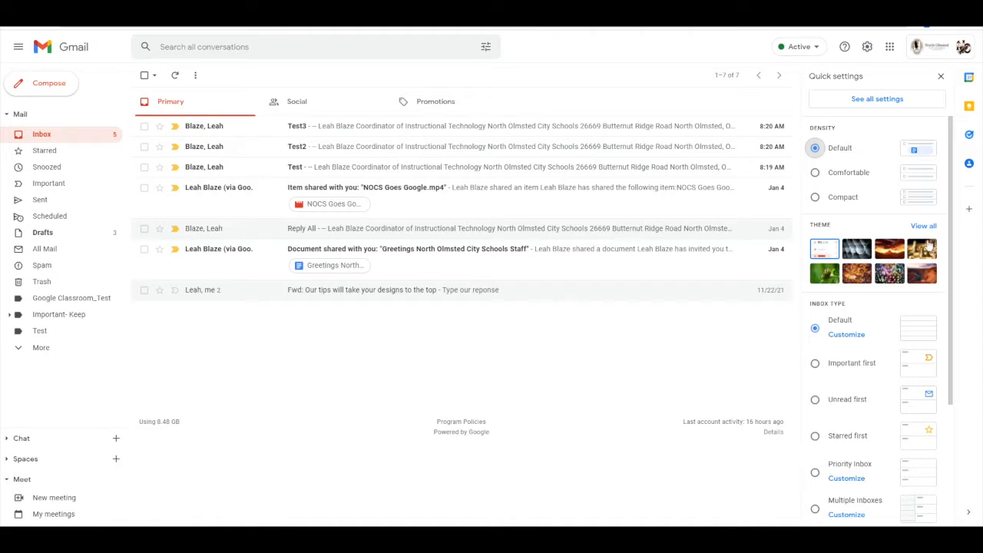
# Step: Browse the full collection of Gmail themes and close it without picking one
pyautogui.click(924, 227)
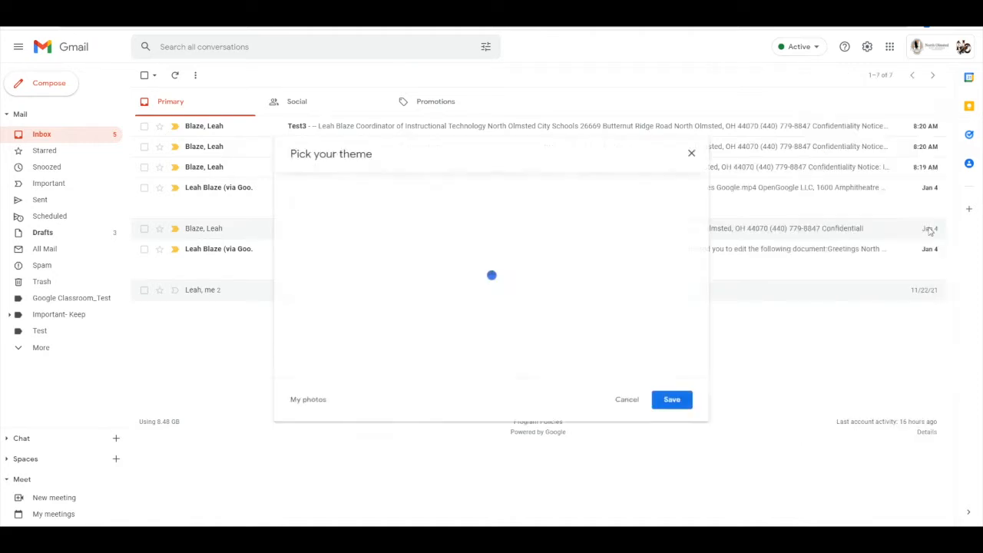
pyautogui.scroll(-3, 599, 290)
pyautogui.scroll(-5, 598, 290)
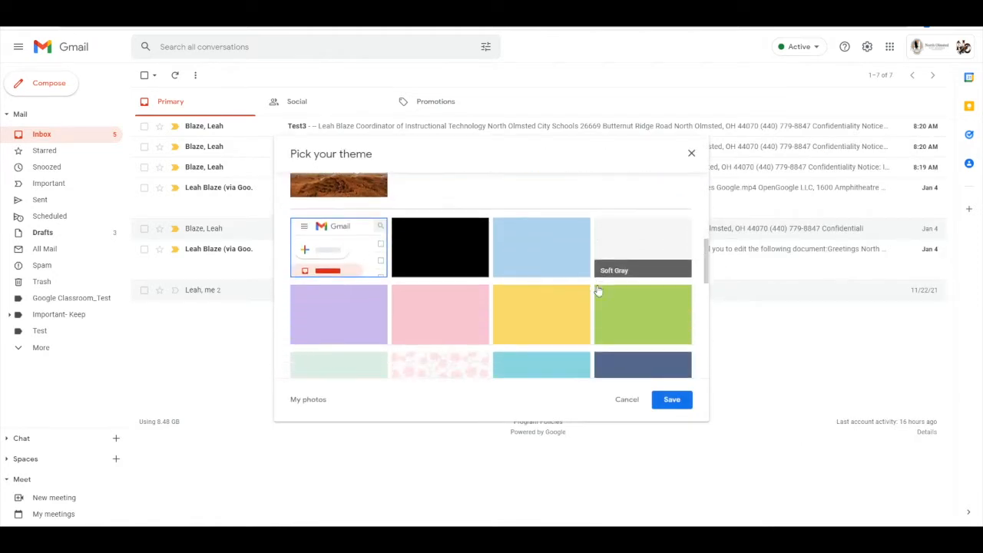
pyautogui.scroll(-3, 598, 290)
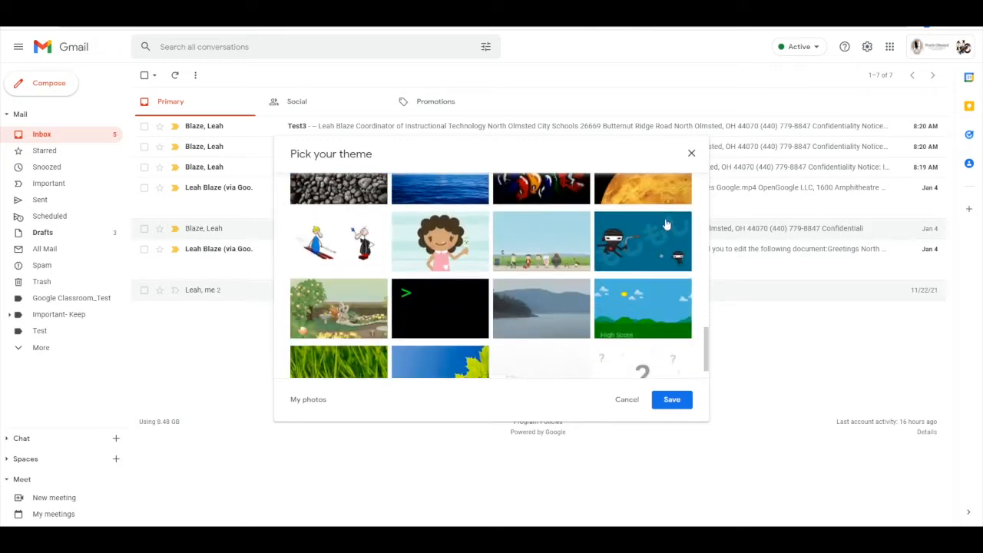
pyautogui.click(691, 153)
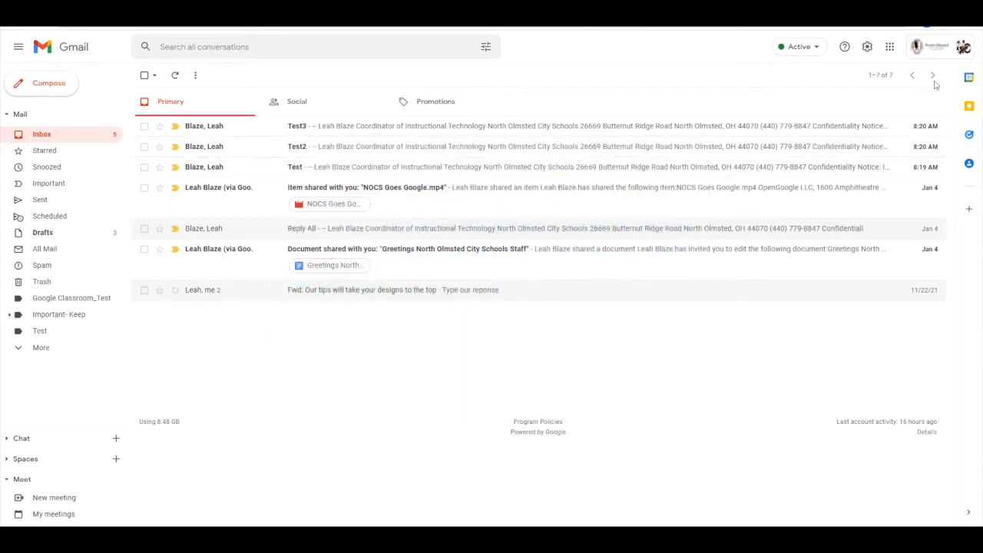
# Step: Try the Important first, Unread first and Starred first inbox types, and return the inbox to Default
pyautogui.click(866, 47)
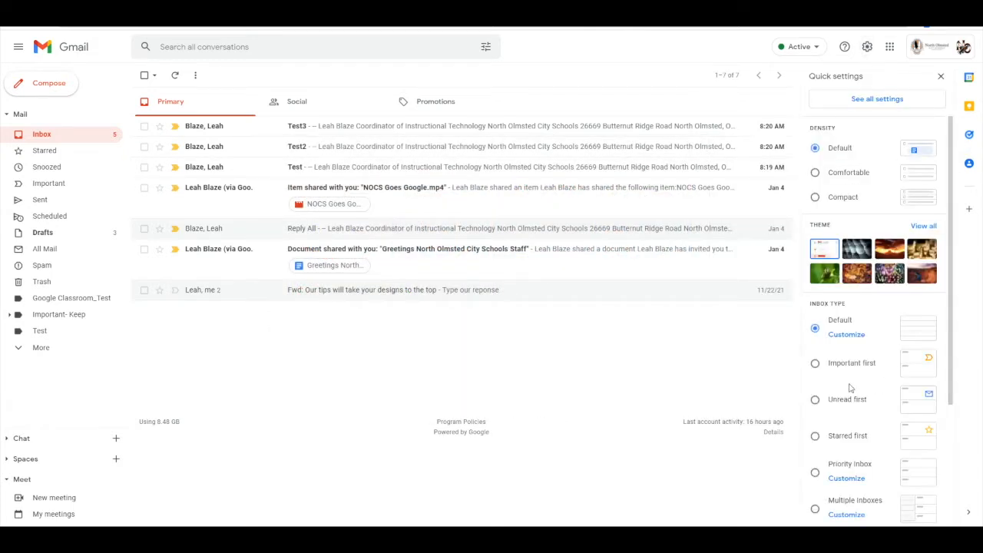
pyautogui.scroll(-2, 849, 380)
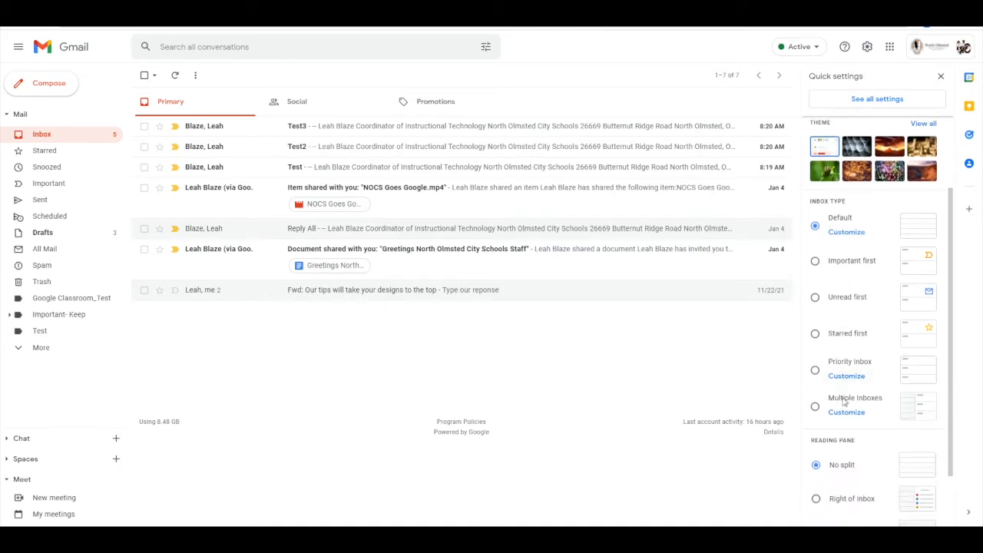
pyautogui.click(815, 262)
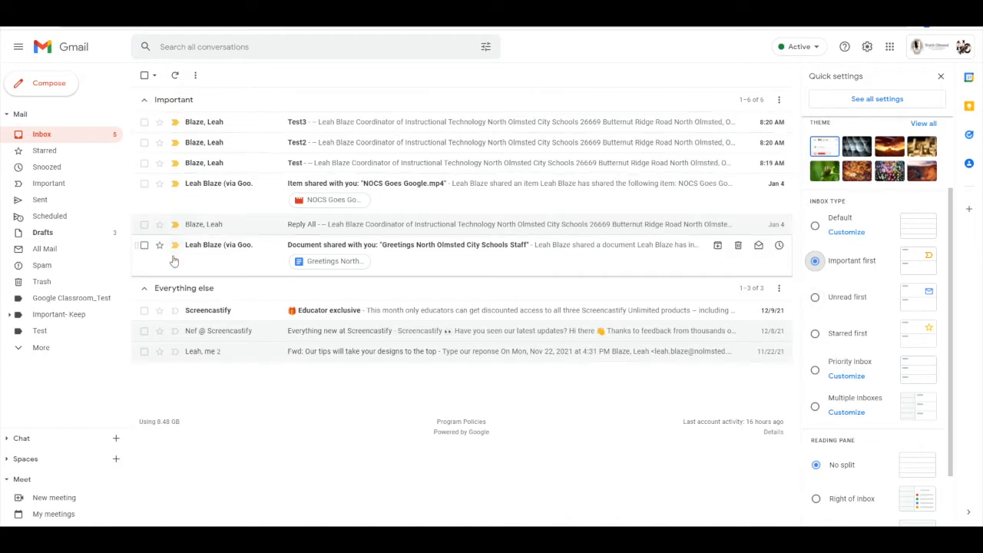
pyautogui.click(815, 297)
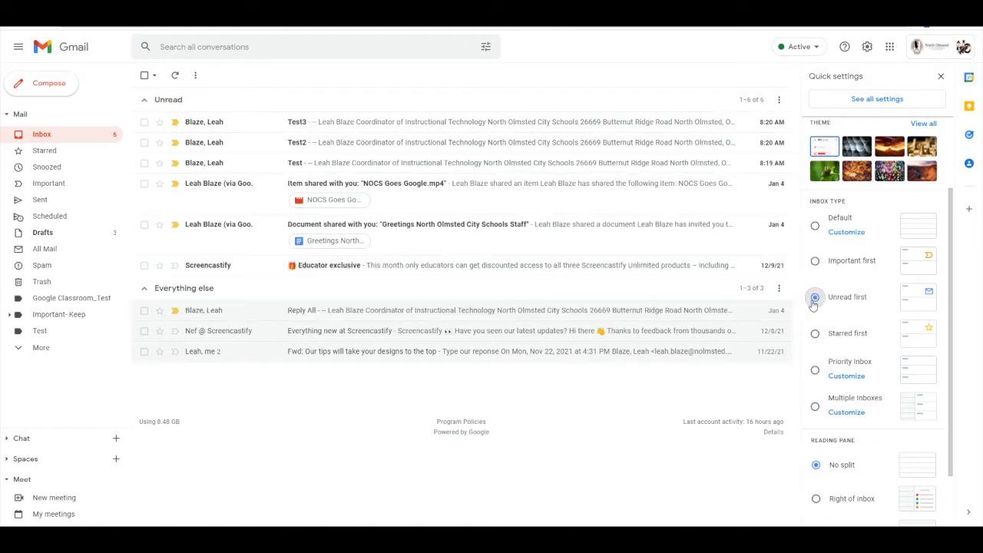
pyautogui.click(814, 333)
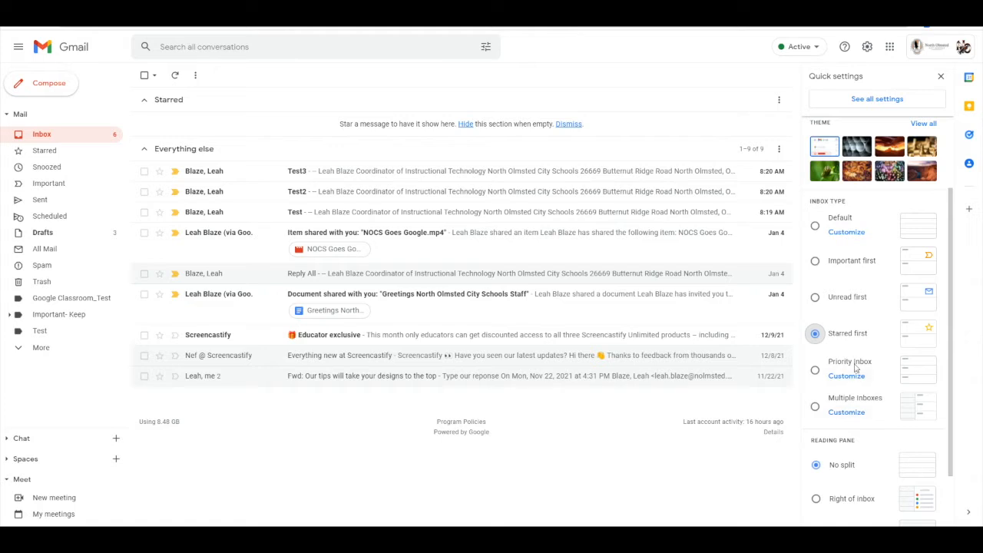
pyautogui.click(815, 226)
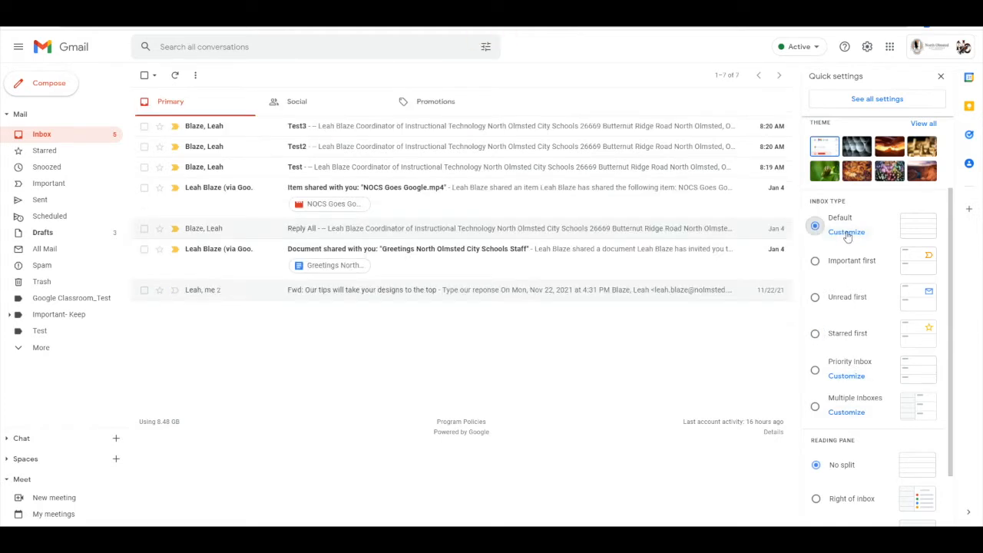
# Step: Customize the Default inbox by disabling the Social and Promotions tabs, and save the selection
pyautogui.click(846, 232)
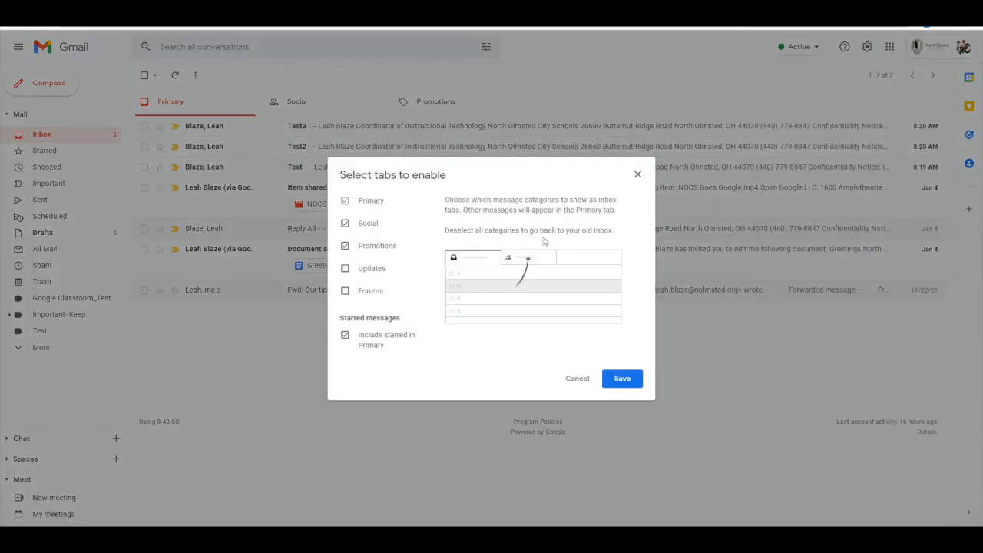
pyautogui.click(346, 224)
pyautogui.click(346, 247)
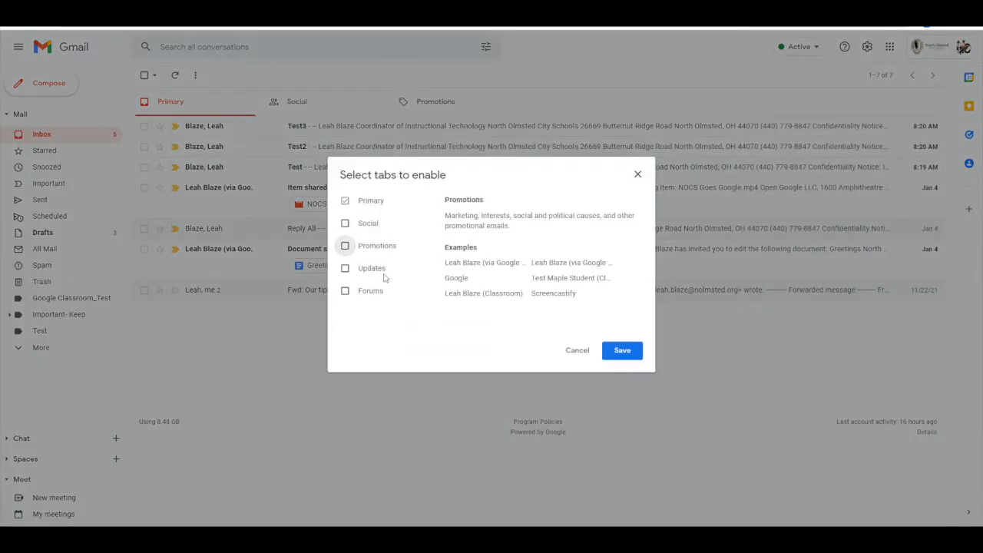
pyautogui.click(622, 351)
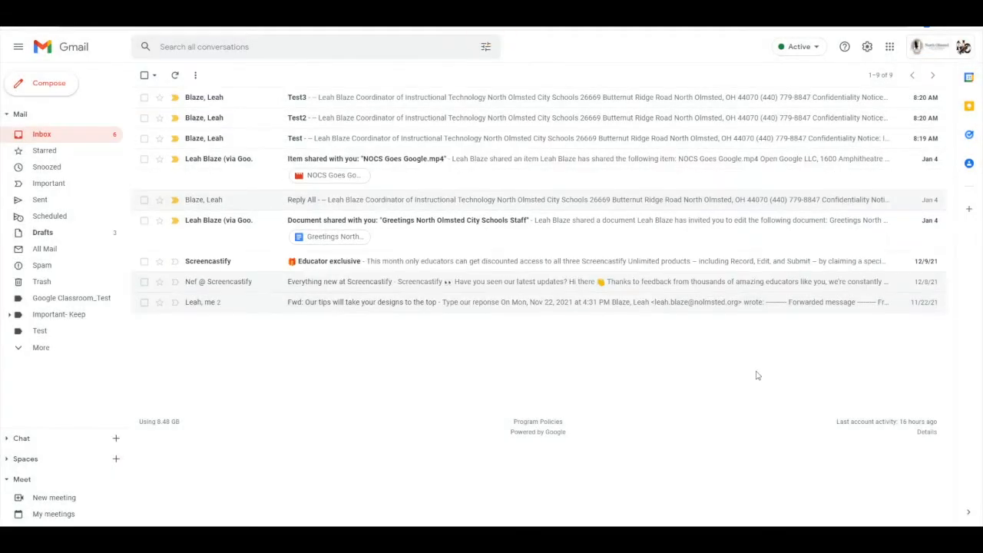
# Step: Place the reading pane to the right of the inbox, reload Gmail and open the Test3 message in it
pyautogui.click(866, 46)
pyautogui.scroll(-3, 835, 465)
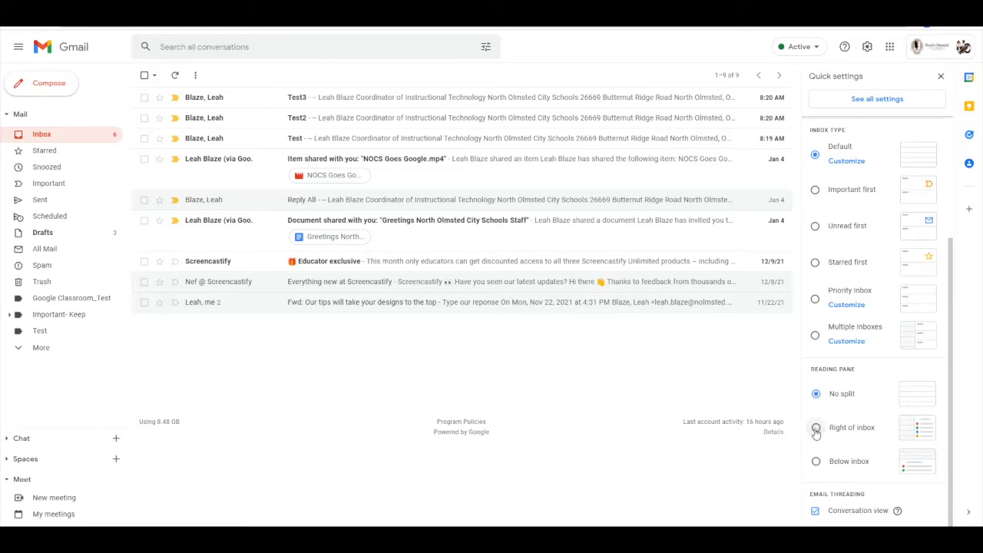
pyautogui.click(815, 429)
pyautogui.click(590, 301)
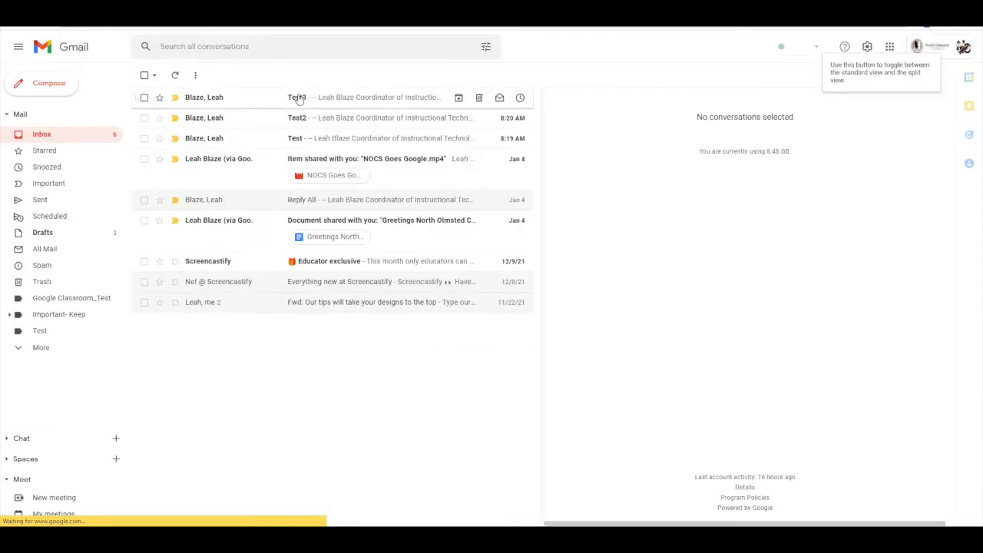
pyautogui.click(296, 97)
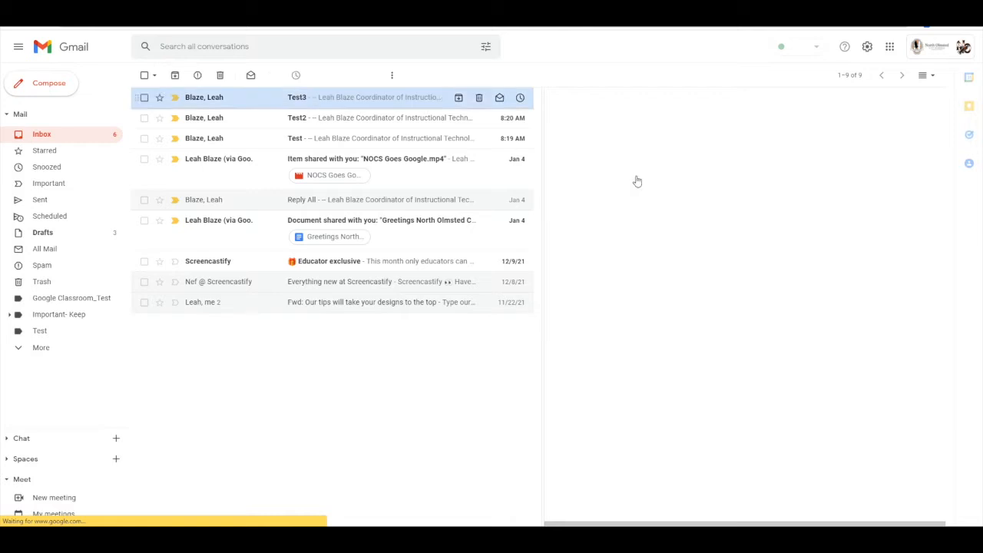
# Step: Examine the Conversation view option for email threading and its help in the quick settings
pyautogui.click(866, 46)
pyautogui.scroll(-3, 896, 389)
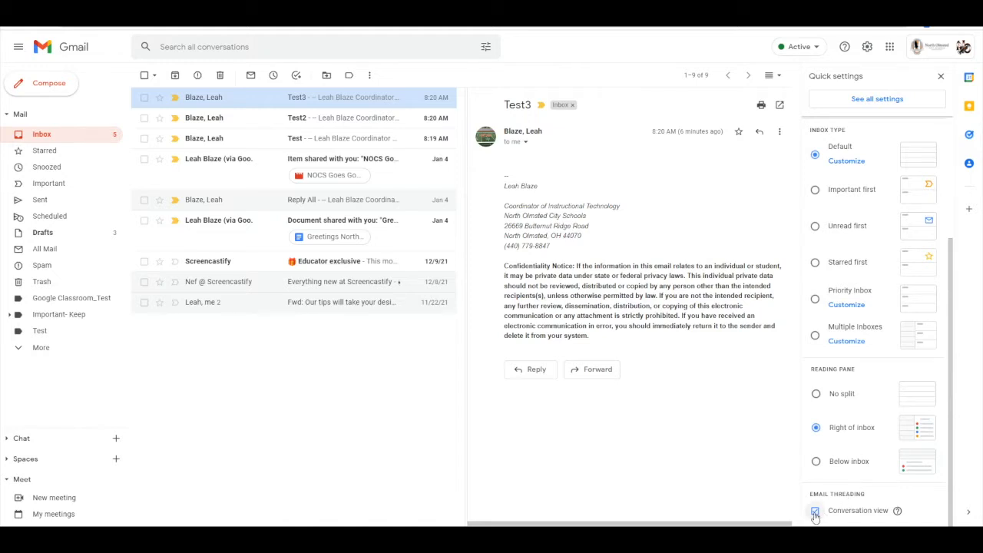
pyautogui.moveTo(897, 513)
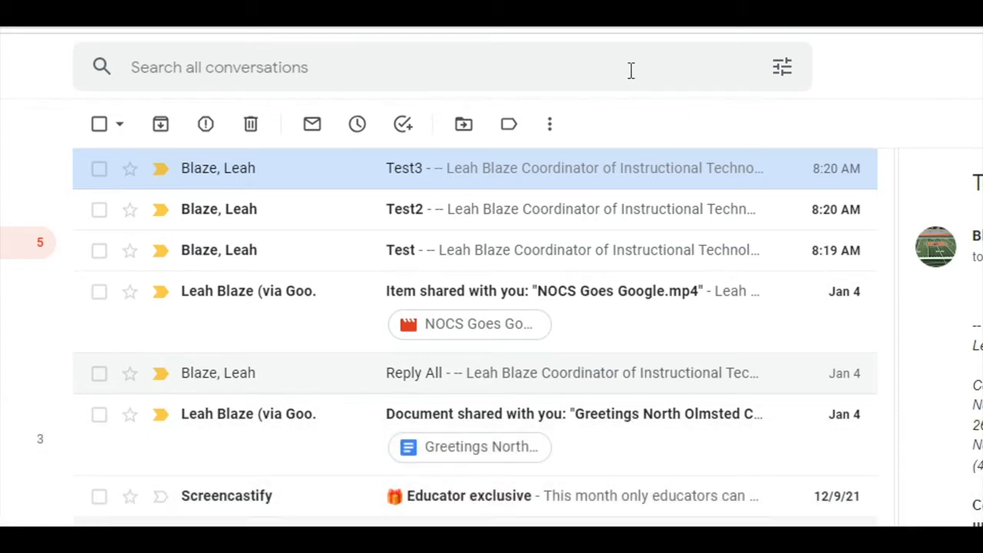
# Step: Look at the mail search field and open its advanced search options
pyautogui.click(630, 69)
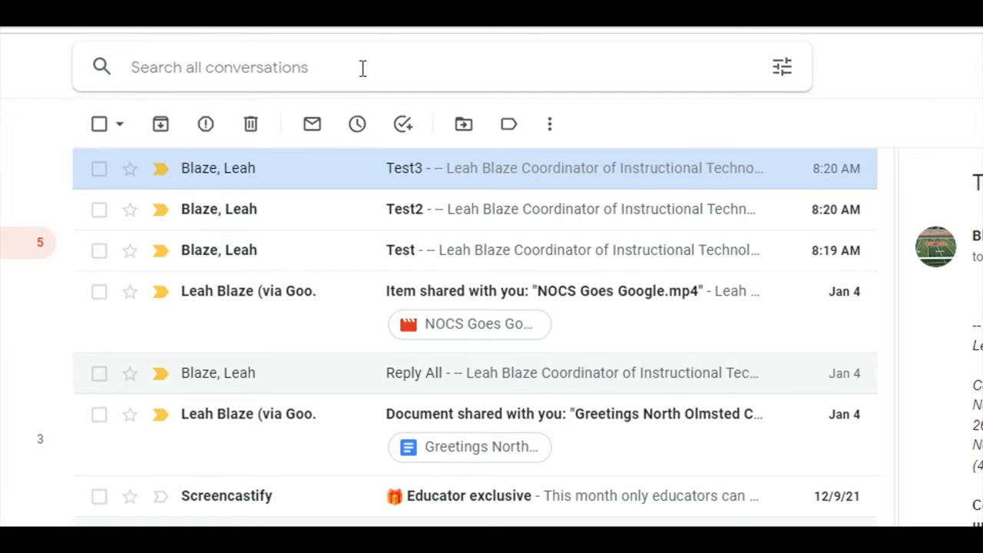
pyautogui.click(781, 70)
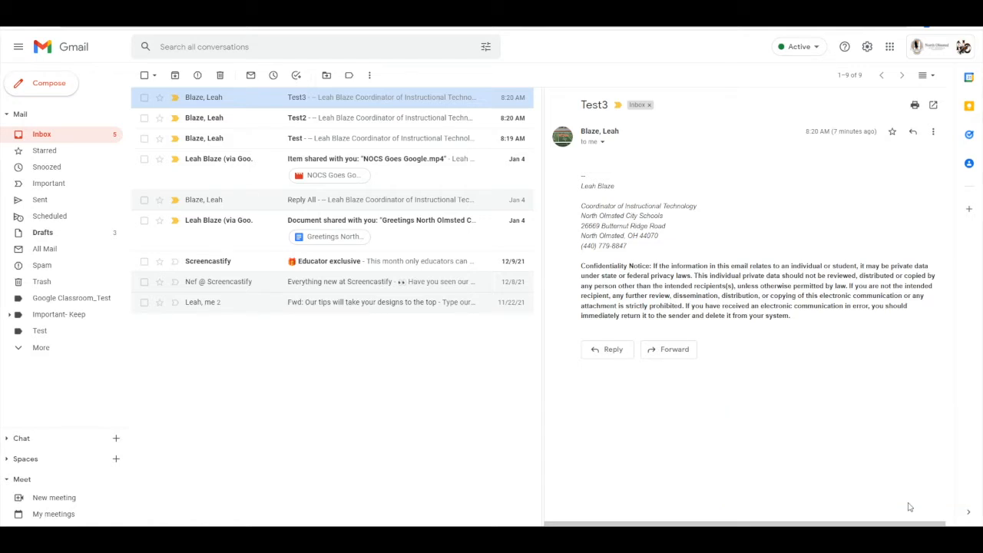
# Step: Open the full Gmail settings and review the desktop notification choices in the general settings
pyautogui.click(867, 47)
pyautogui.click(862, 104)
pyautogui.scroll(-3, 251, 383)
pyautogui.scroll(-6, 251, 384)
pyautogui.scroll(-3, 250, 385)
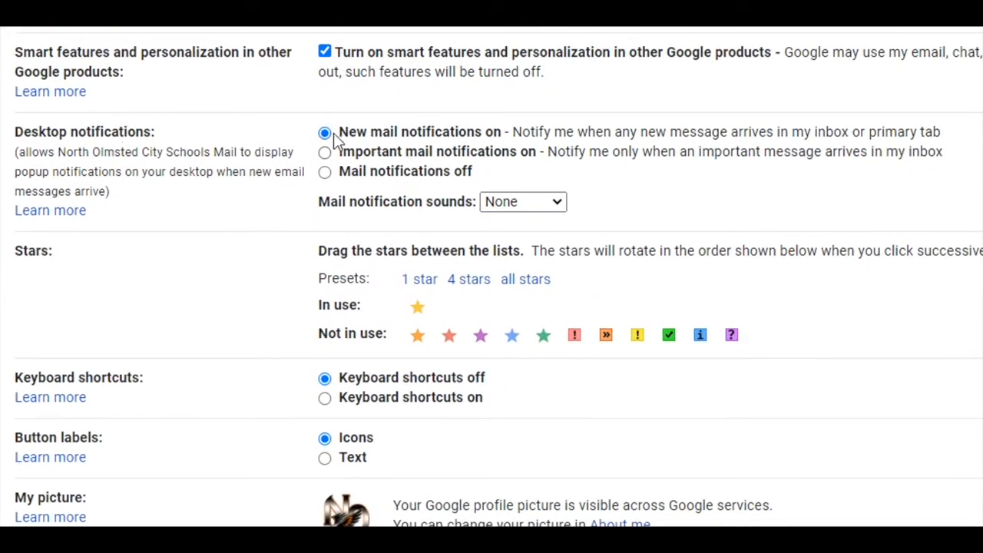
pyautogui.moveTo(348, 132); pyautogui.dragTo(339, 156)
pyautogui.moveTo(470, 174); pyautogui.dragTo(347, 170)
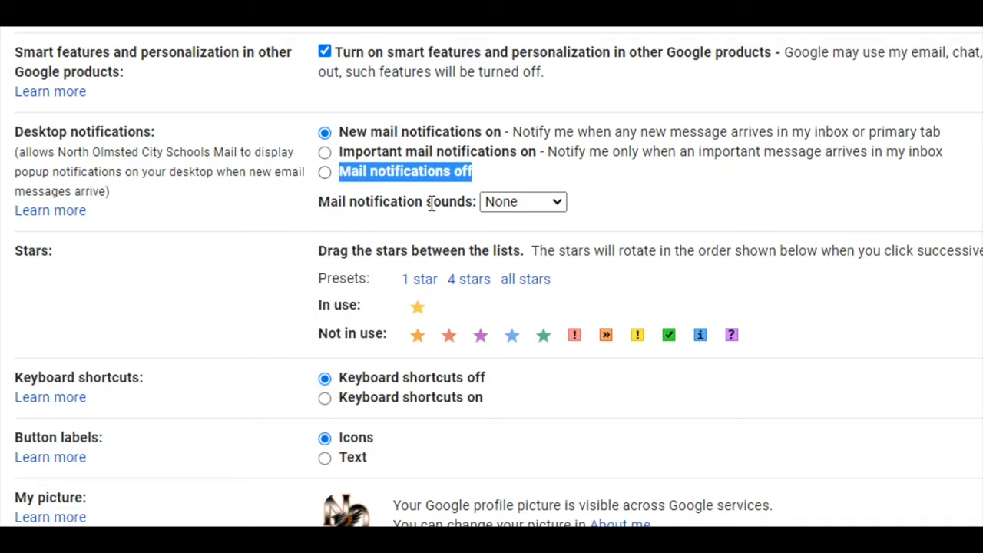
# Step: Review the available mail notification sounds, keeping None selected
pyautogui.click(530, 205)
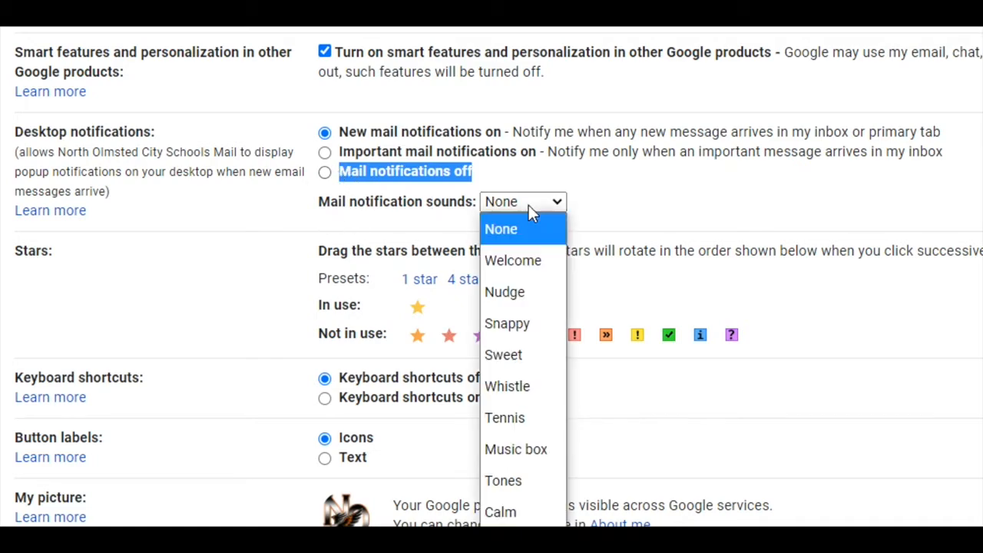
pyautogui.click(507, 243)
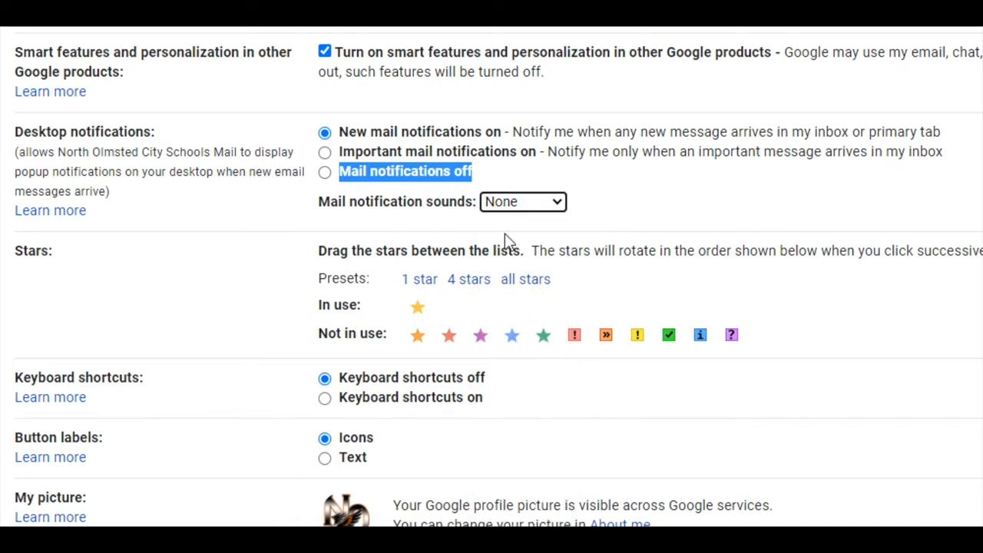
pyautogui.click(559, 202)
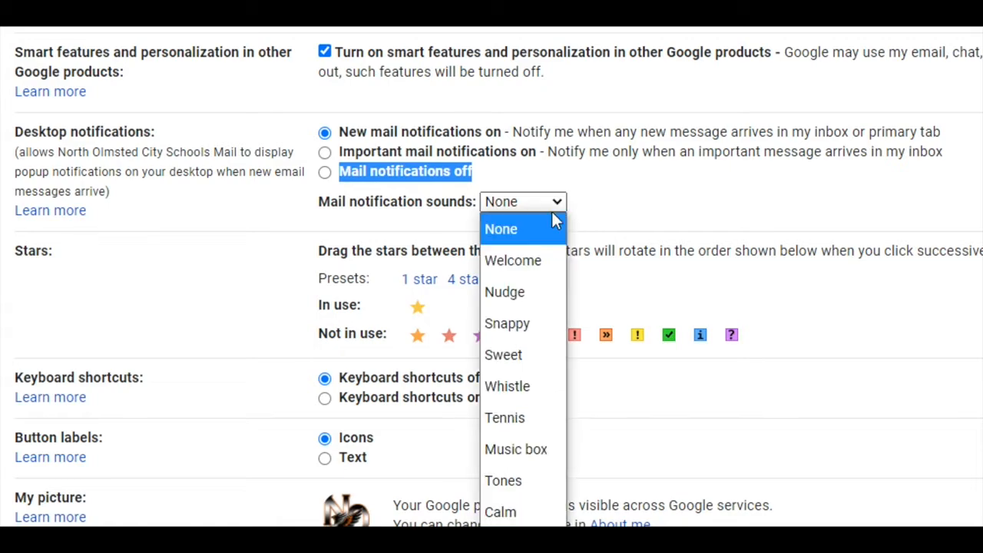
pyautogui.click(598, 206)
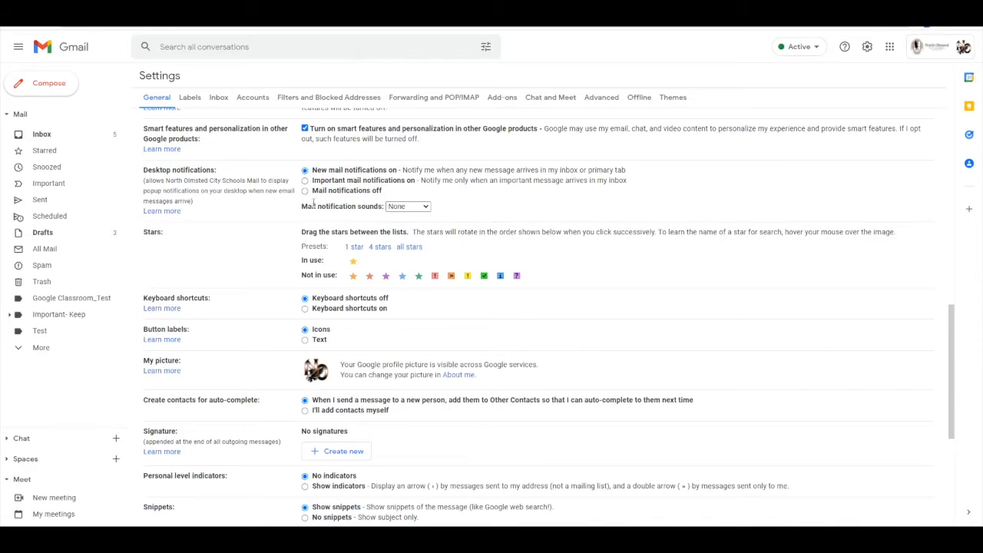
pyautogui.scroll(-4, 313, 203)
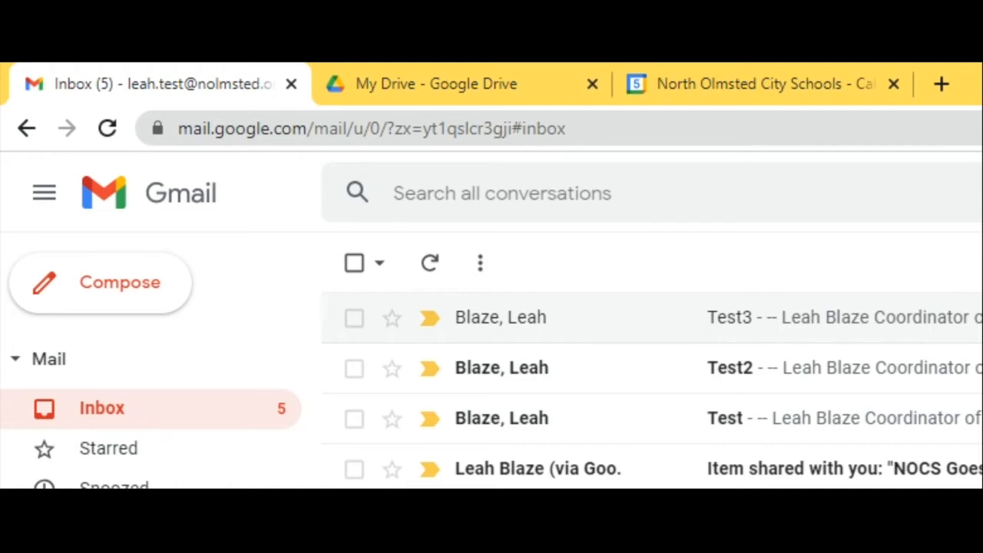
# Step: Pin the Gmail, Google Drive and Google Calendar tabs in the browser
pyautogui.rightClick(178, 84)
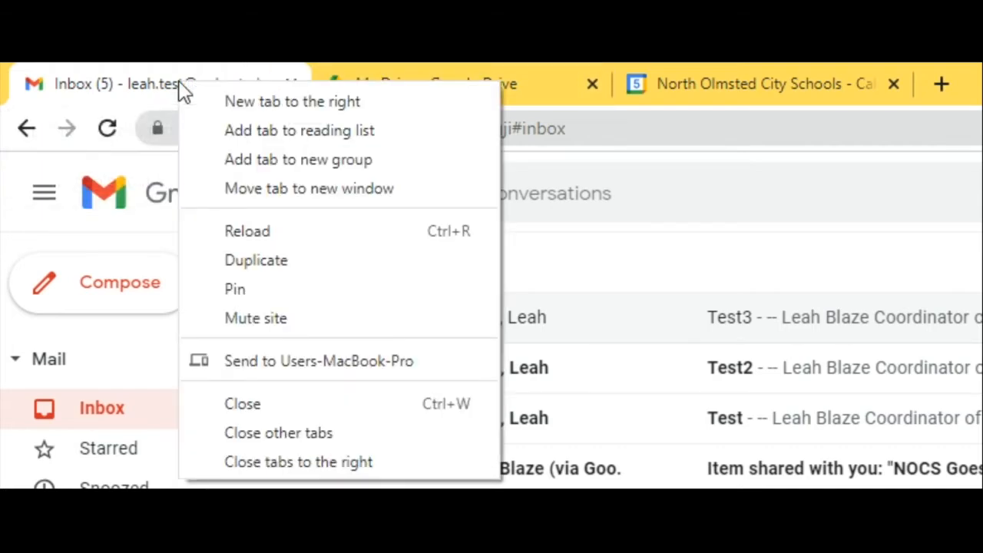
pyautogui.click(245, 289)
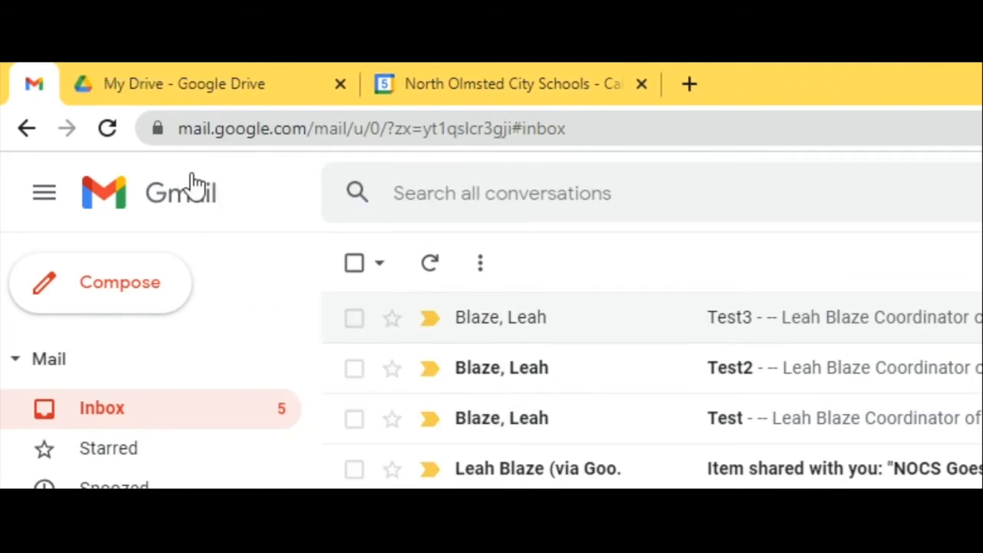
pyautogui.rightClick(166, 91)
pyautogui.rightClick(228, 80)
pyautogui.click(286, 290)
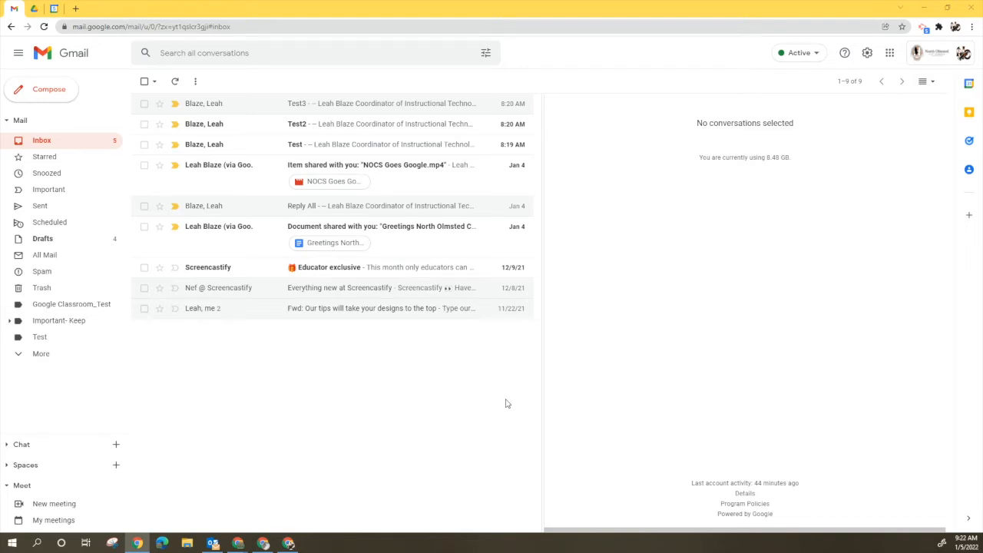
# Step: Create a new email signature named "Siganture 1" in the general Gmail settings
pyautogui.click(867, 53)
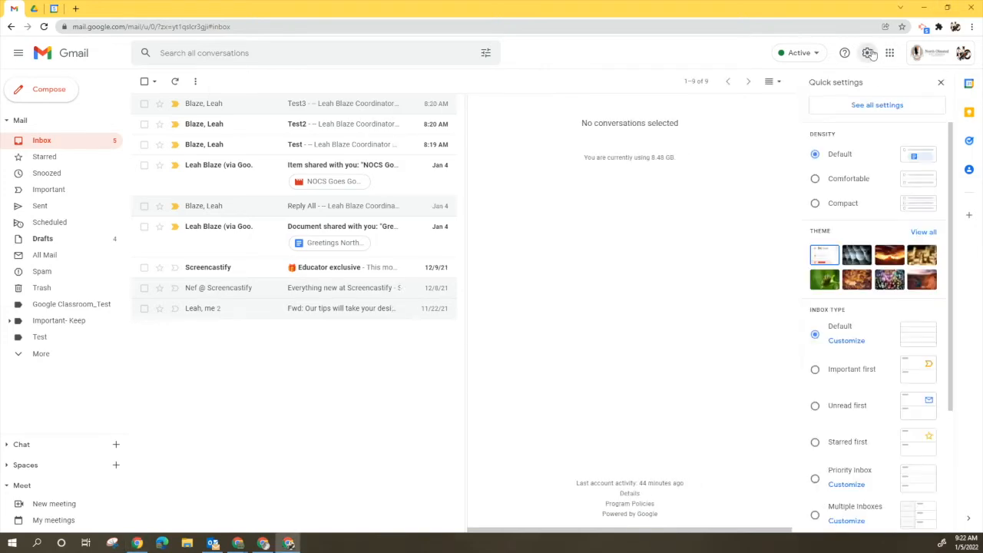
pyautogui.click(860, 107)
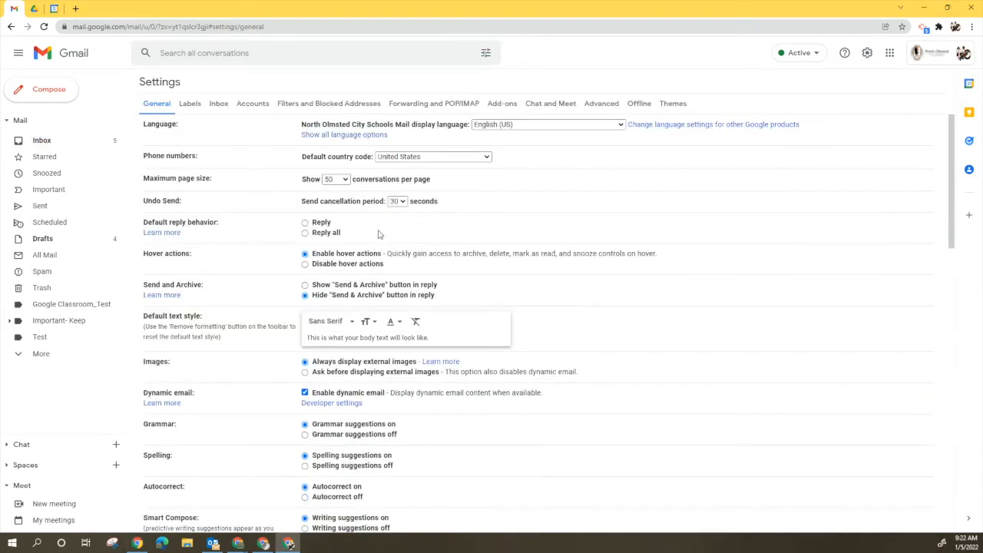
pyautogui.scroll(-3, 378, 234)
pyautogui.scroll(-10, 378, 234)
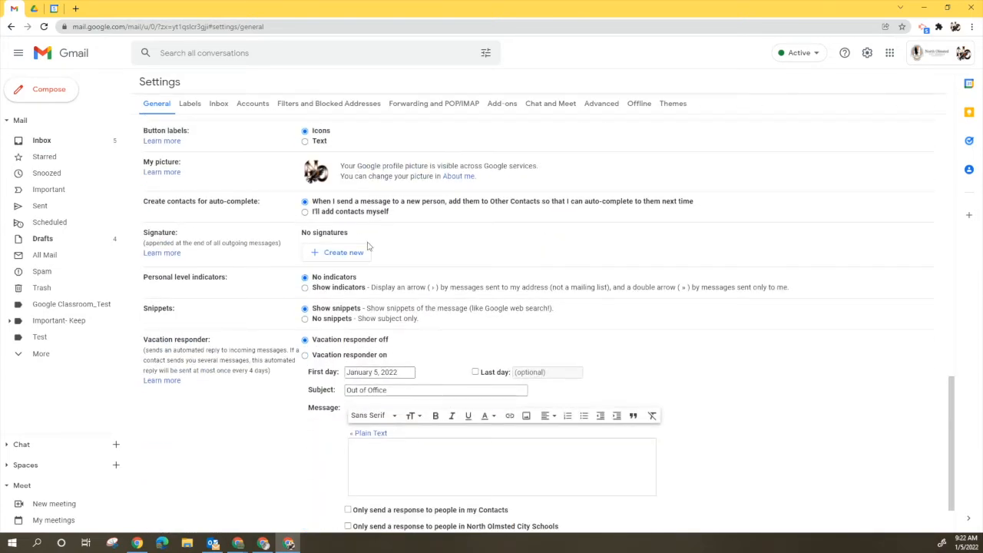
pyautogui.click(352, 254)
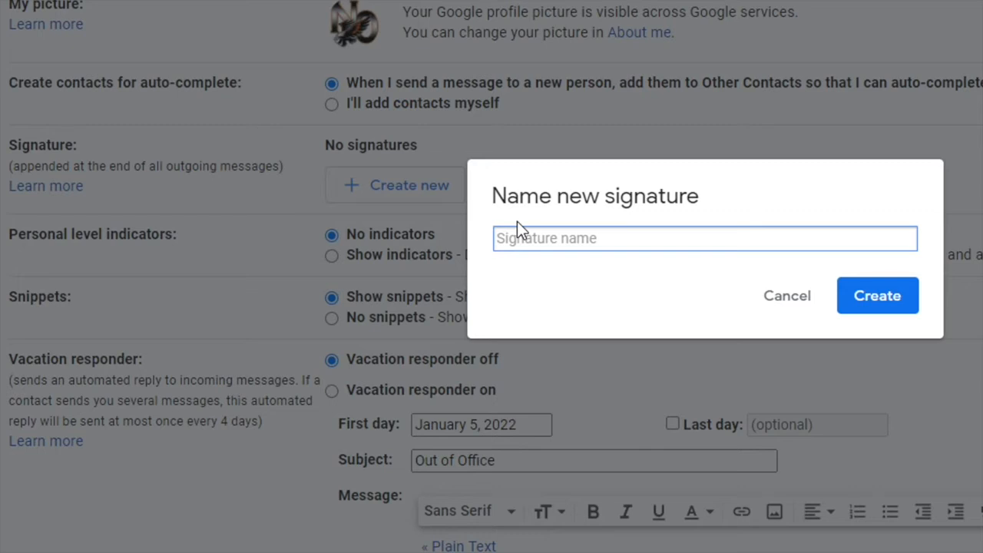
pyautogui.write('Siganture 1')
pyautogui.click(872, 303)
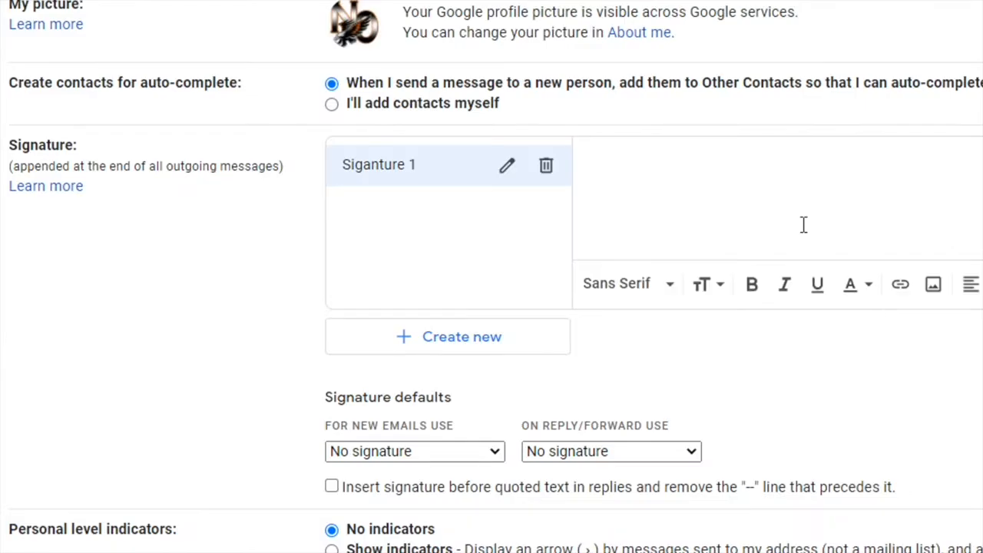
# Step: Fill the signature with the sender's name, North Olmsted City Schools and the postal address, and use "Siganture 1" for new emails
pyautogui.write('Eagle Fan North Olmsted City Schools 26669 Butternut Ridge Road North Olmsted Schools, OH 44070')
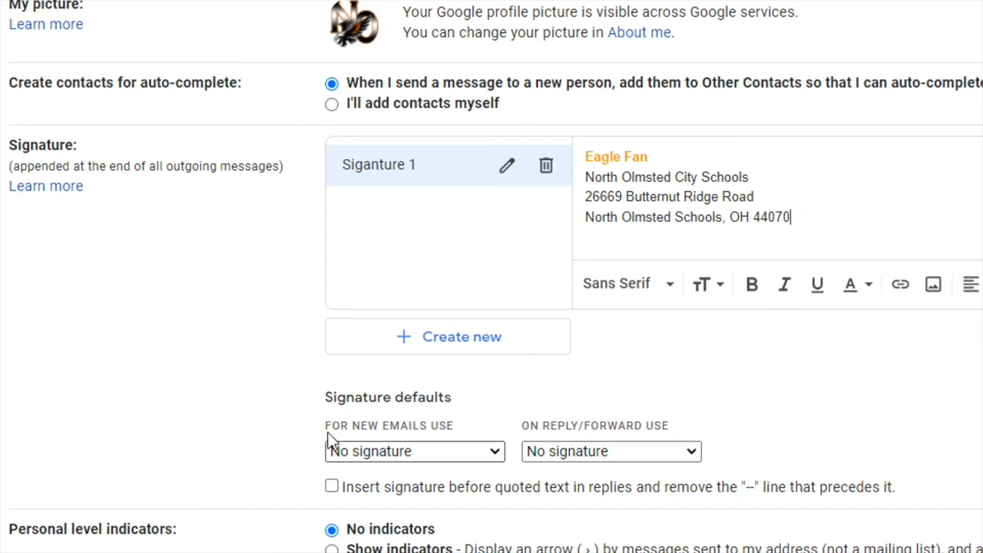
pyautogui.click(341, 450)
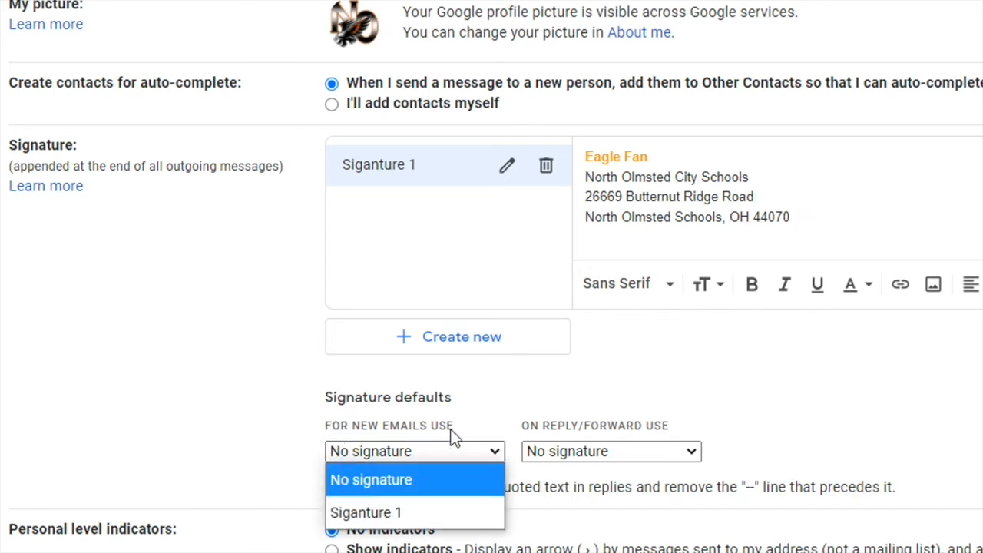
pyautogui.click(401, 512)
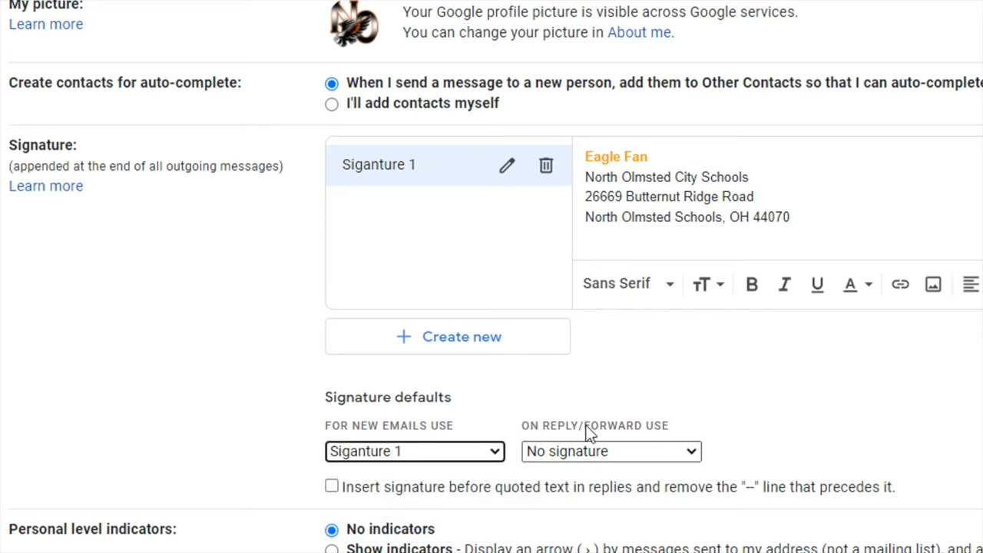
# Step: Keep No signature for replies and forwards, leave signature insertion before quoted text off, and save the settings
pyautogui.click(617, 450)
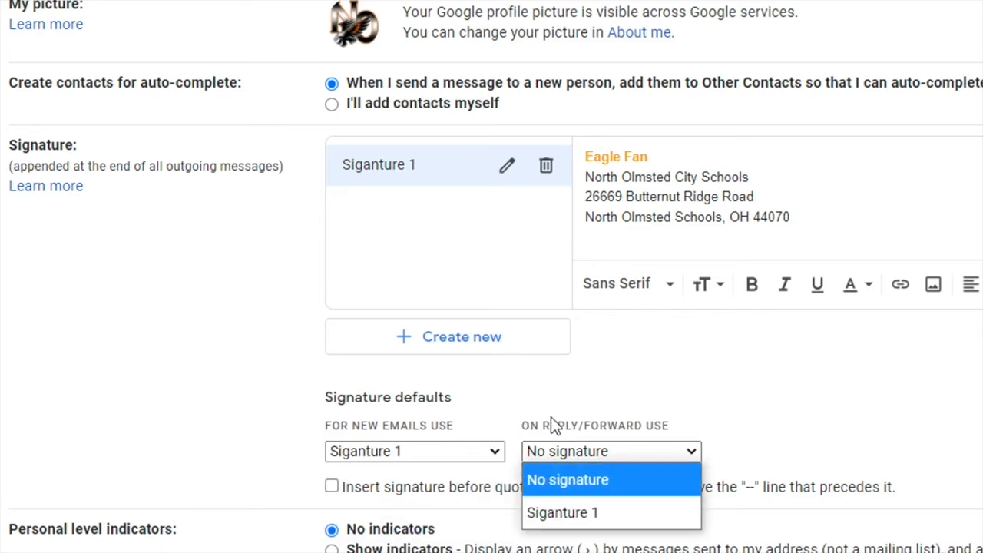
pyautogui.click(709, 427)
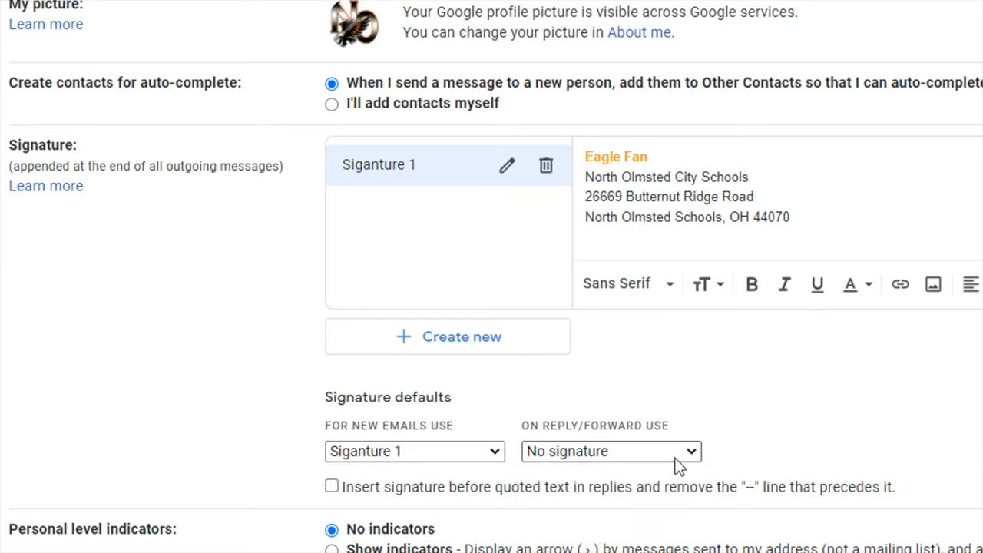
pyautogui.click(332, 487)
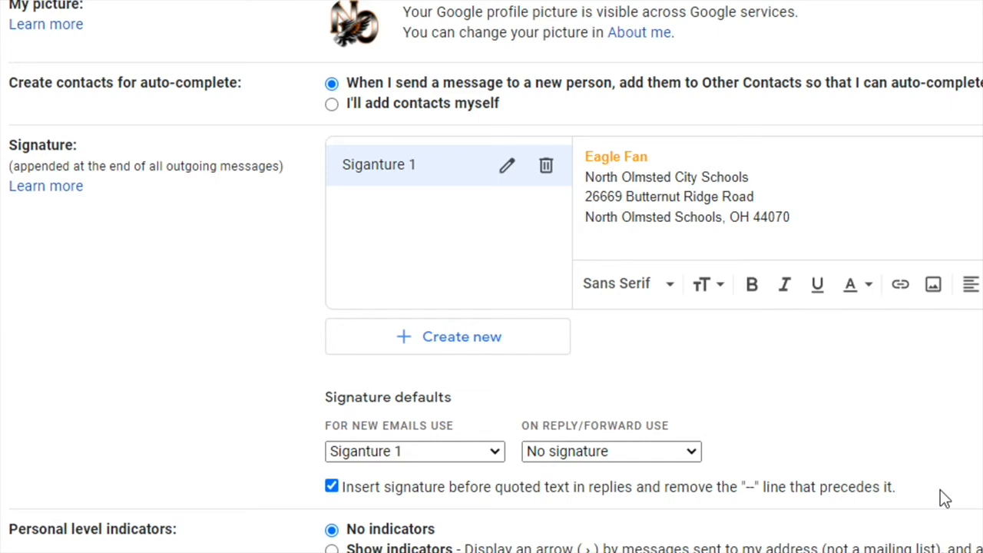
pyautogui.click(332, 486)
pyautogui.scroll(-5, 775, 487)
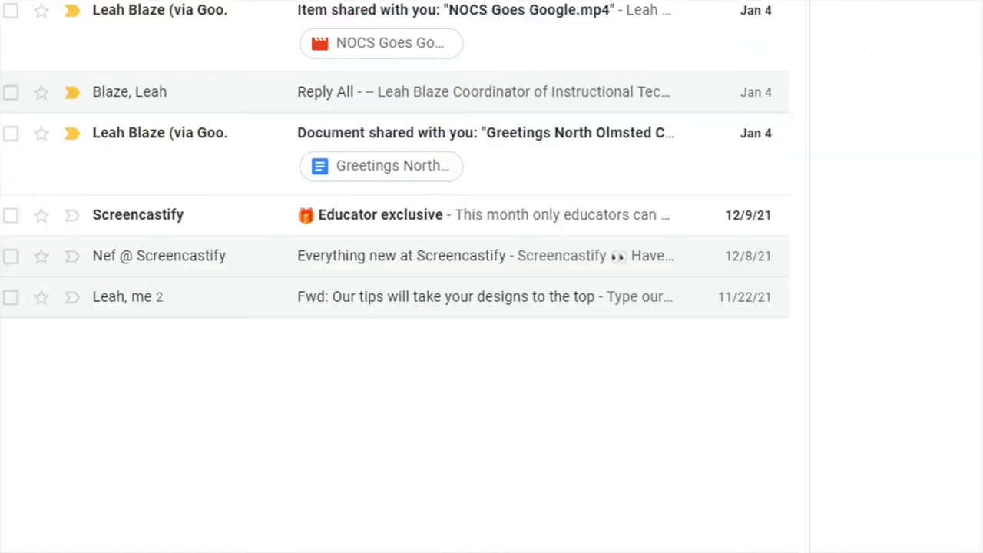
# Step: Start a new message and choose No signature for it
pyautogui.click(17, 90)
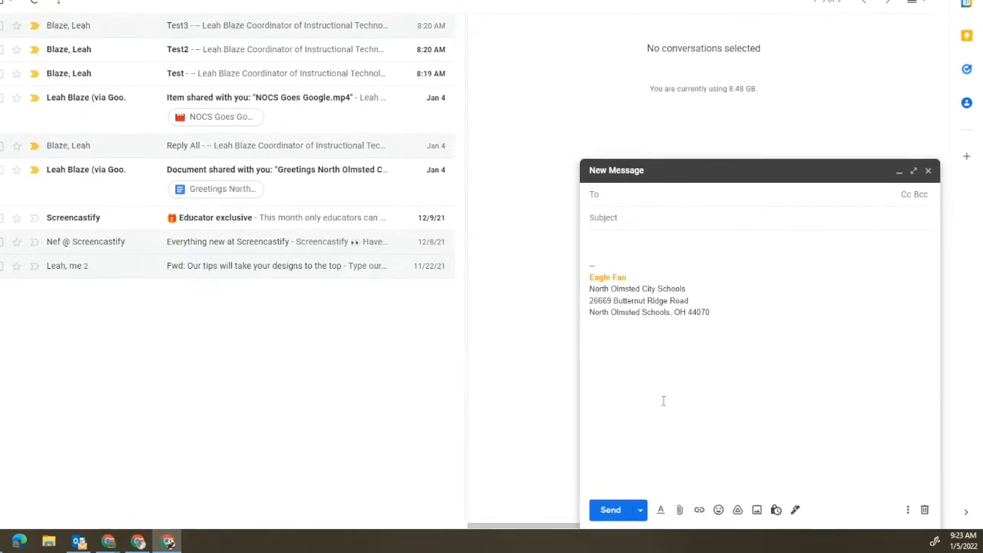
pyautogui.click(784, 507)
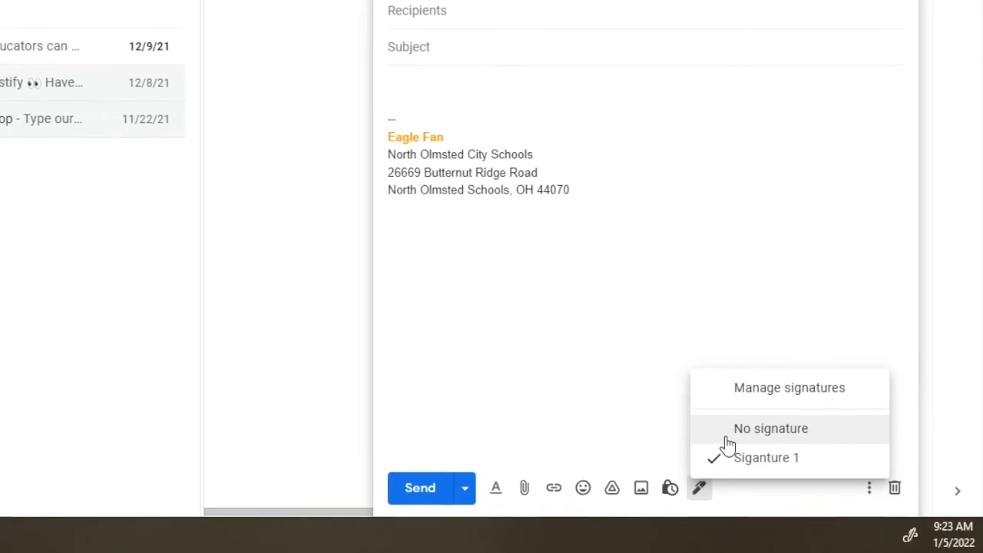
pyautogui.click(734, 442)
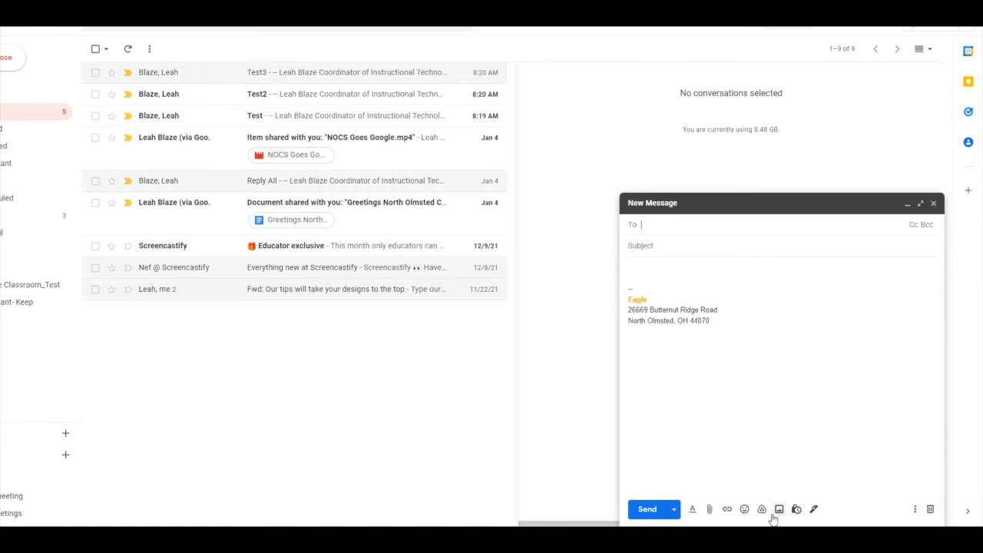
# Step: Attach the Part3 file from the computer to the new message
pyautogui.click(710, 511)
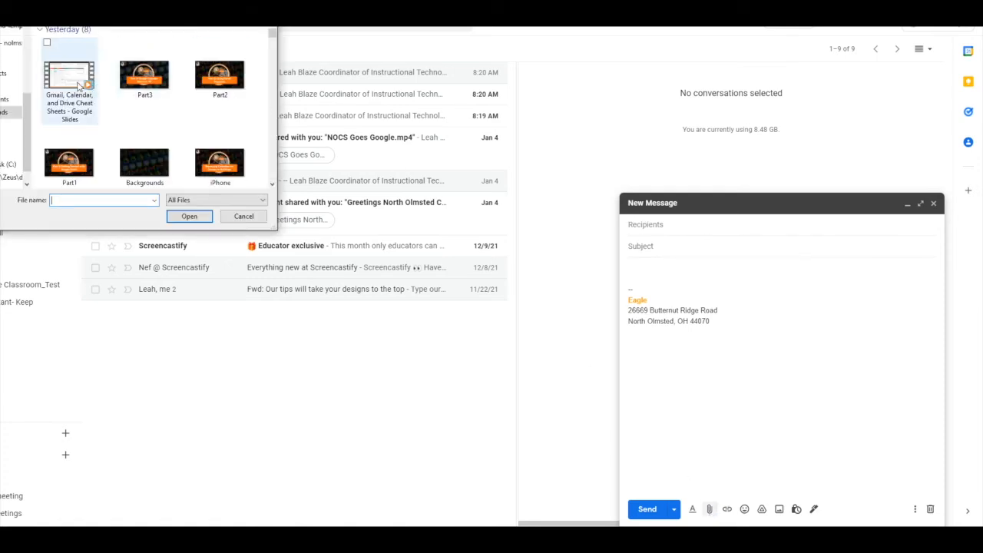
pyautogui.click(146, 73)
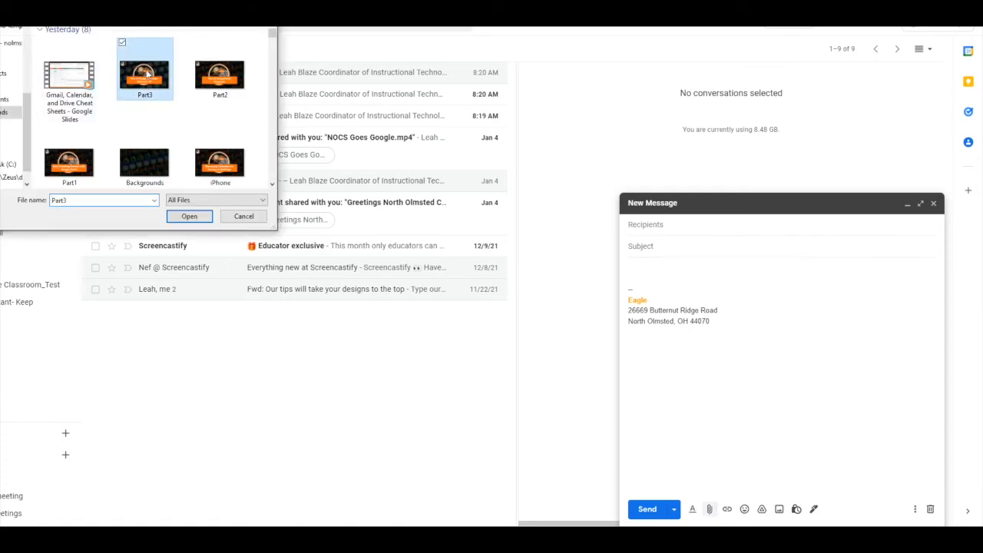
pyautogui.click(188, 216)
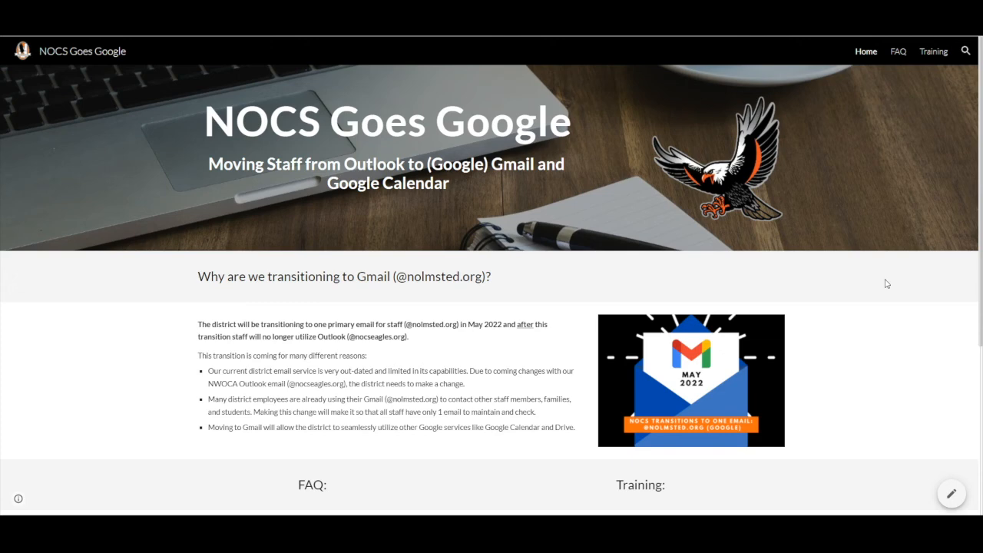
# Step: Review the transition reasons, FAQ and training sections on the NOCS Goes Google site's home page
pyautogui.scroll(-2, 887, 284)
pyautogui.scroll(-2, 887, 284)
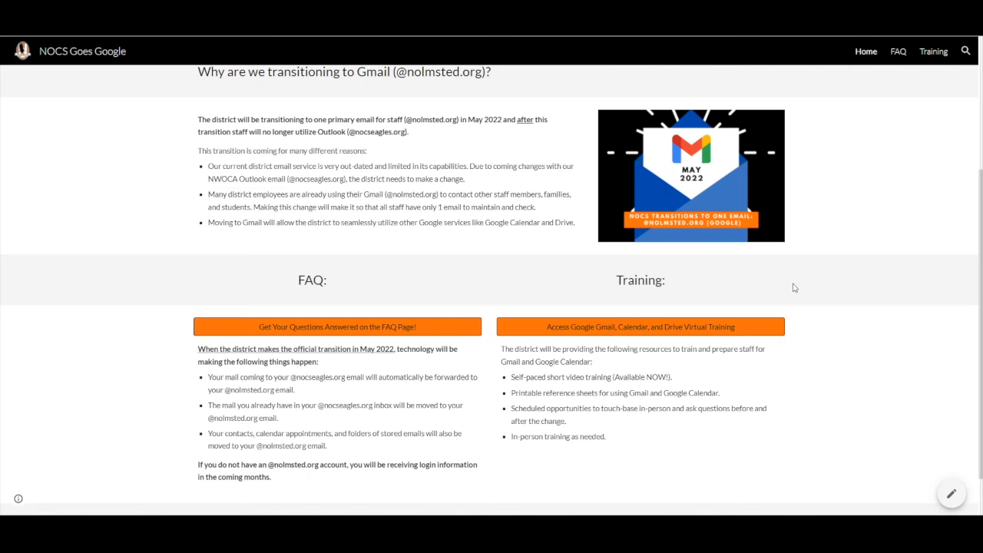
pyautogui.scroll(4, 793, 285)
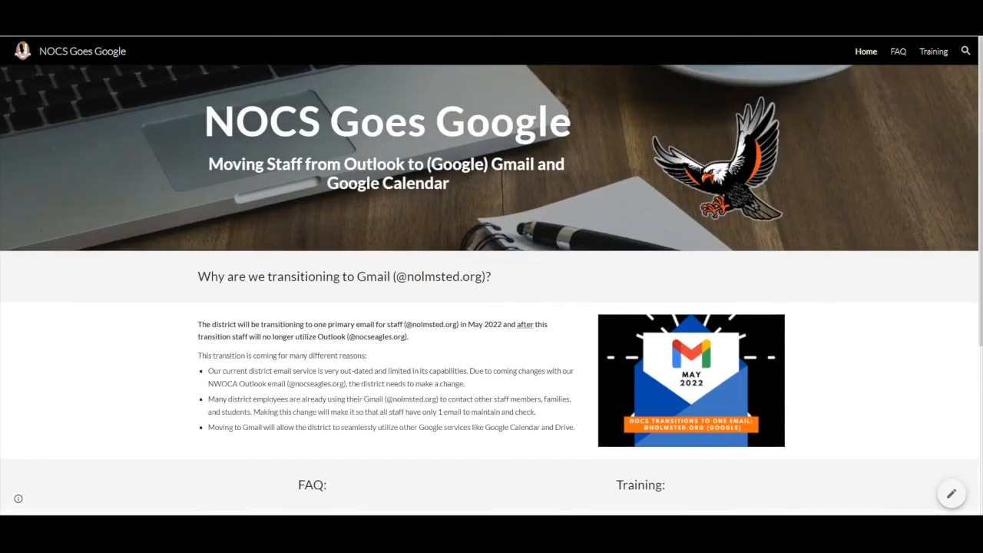
# Step: Open the Google Gmail, Calendar, and Drive virtual training page and examine the tutorial links in the Additional Training Hub
pyautogui.scroll(-4, 682, 164)
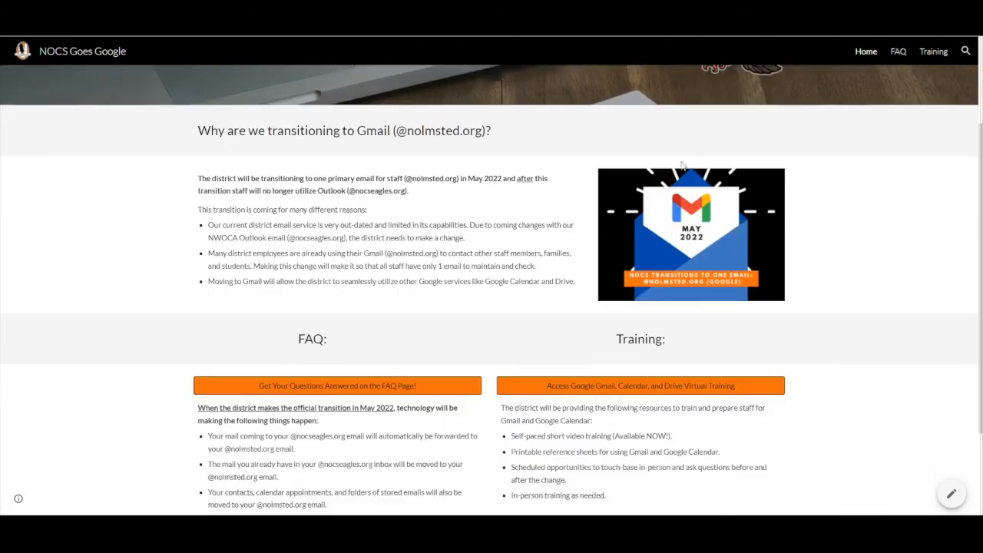
pyautogui.click(623, 329)
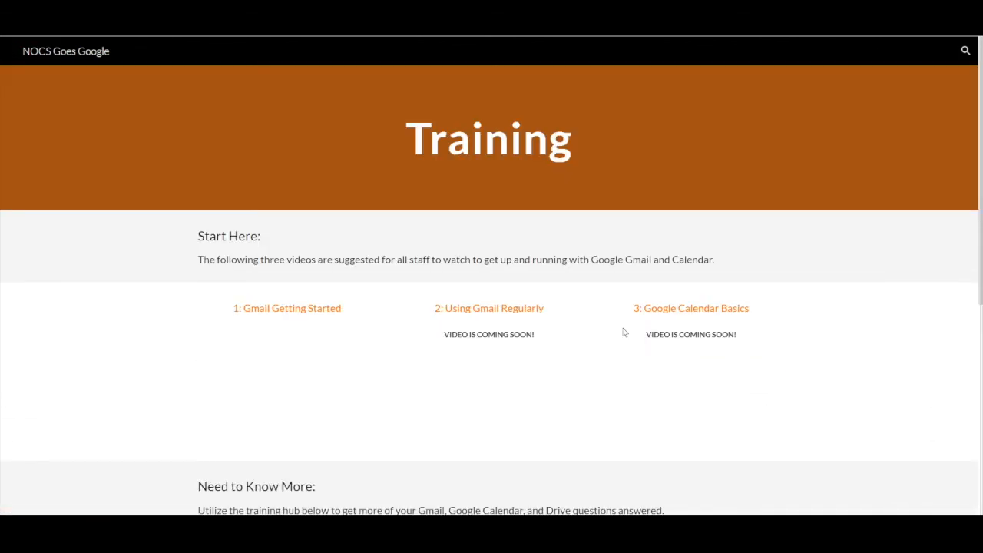
pyautogui.scroll(-5, 623, 332)
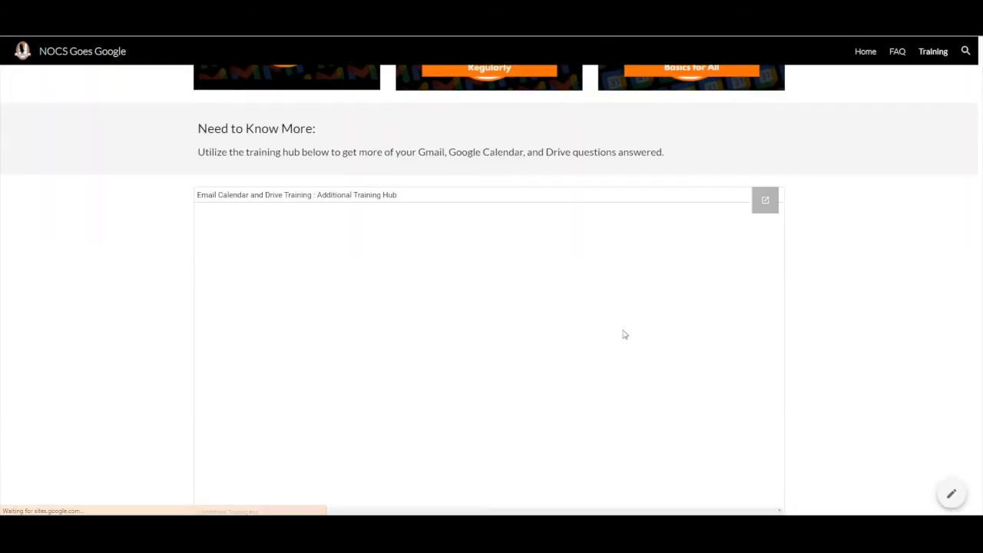
pyautogui.scroll(-2, 474, 307)
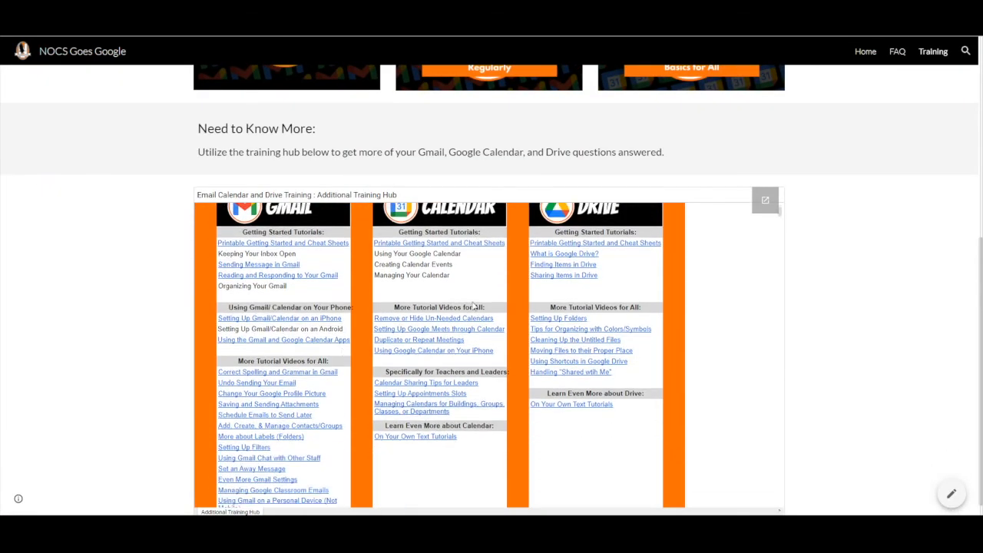